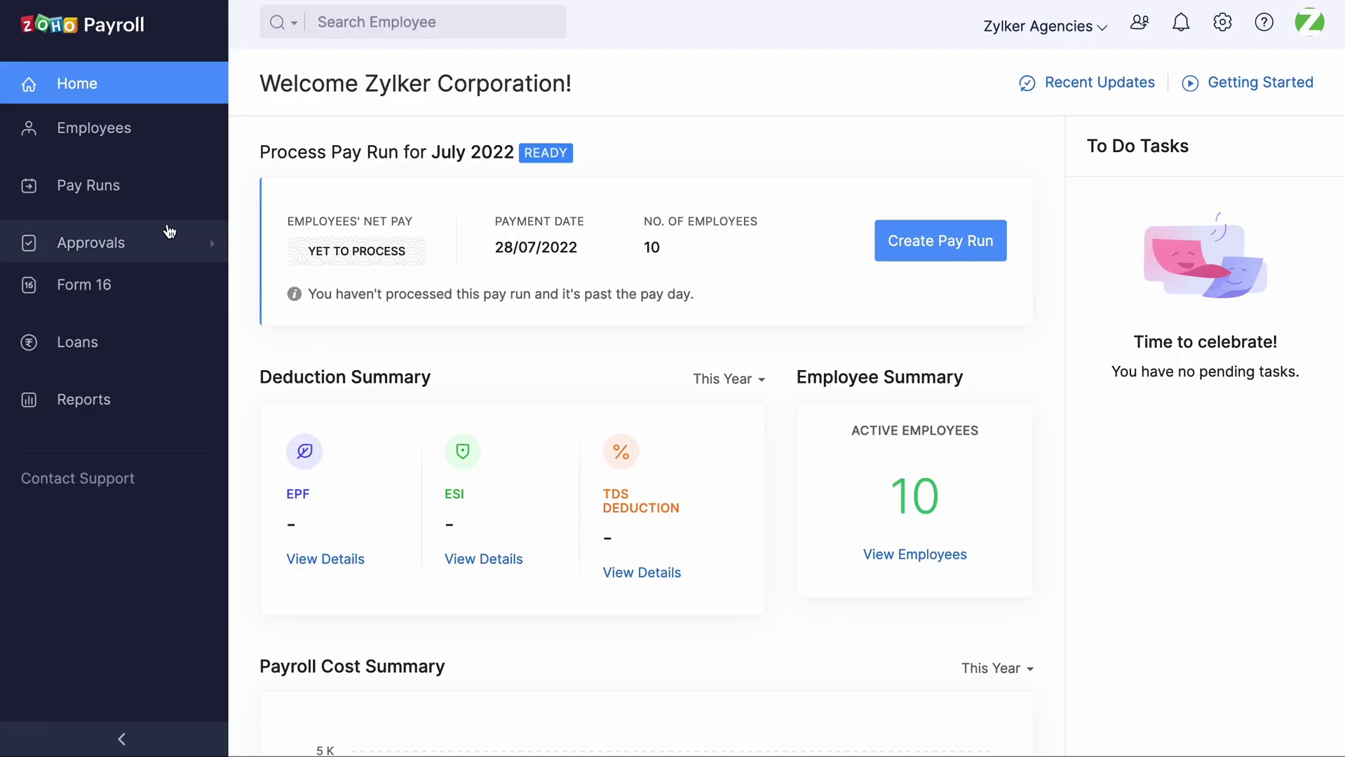
Step: Create the July 2022 Regular Payroll pay run and review employees' gross and net pay
{"action": "left_click", "coordinate": [131, 200]}
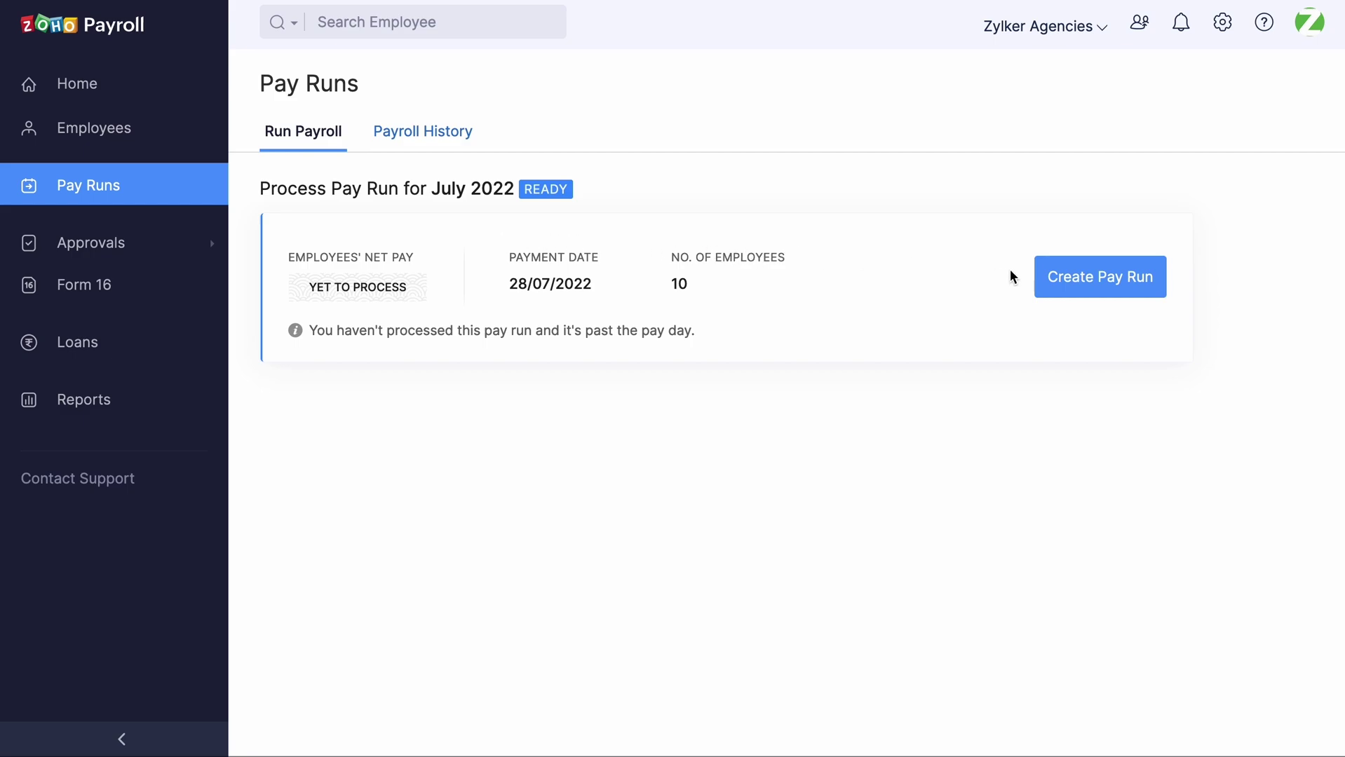
{"action": "left_click", "coordinate": [1048, 282]}
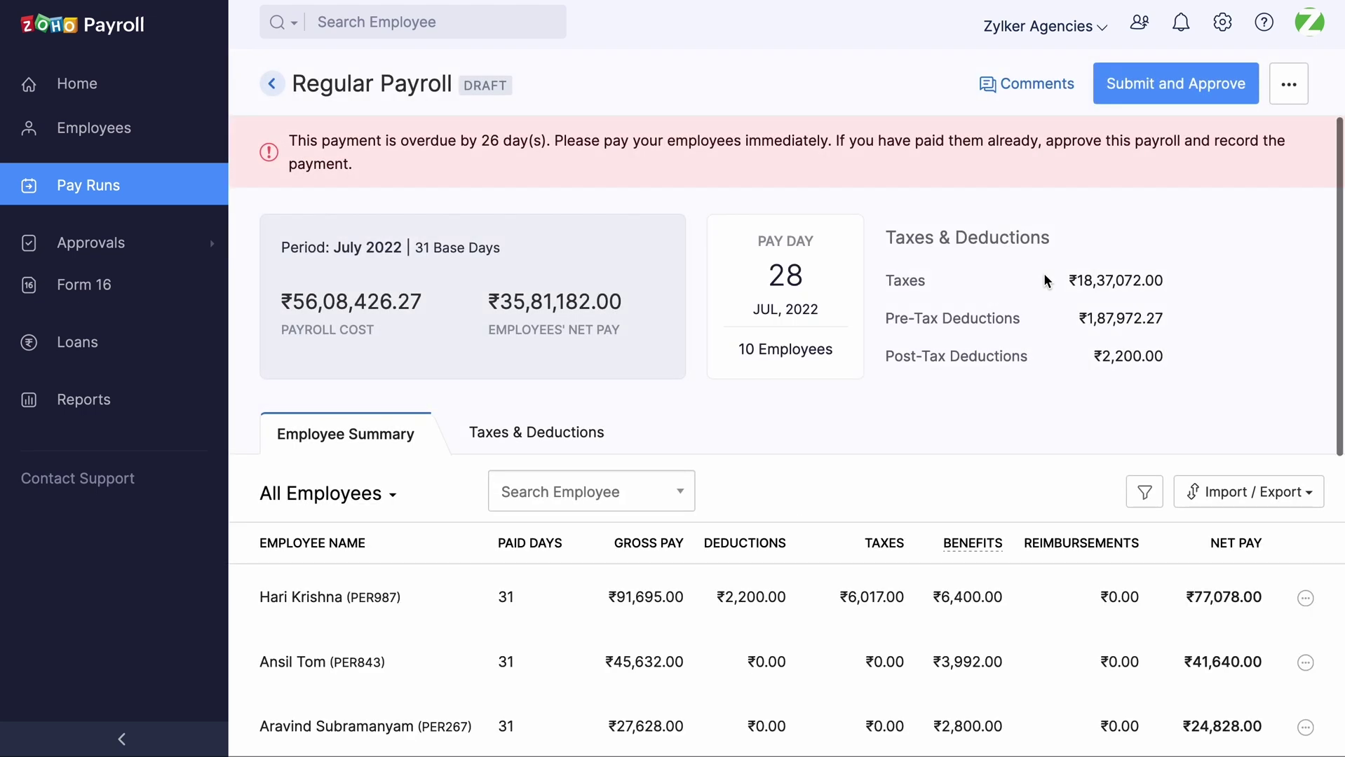
{"action": "scroll", "coordinate": [1044, 281], "scroll_direction": "down", "scroll_amount": 3}
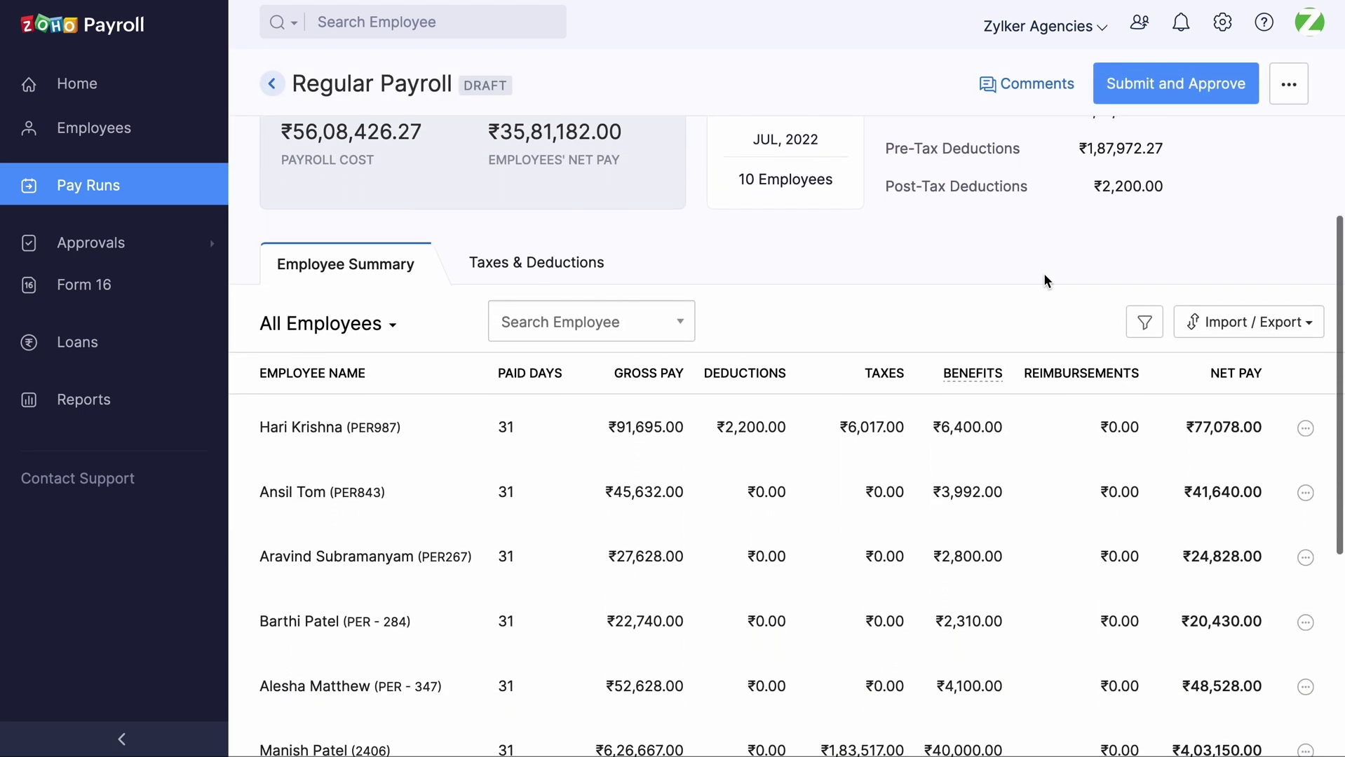
Step: Withhold the employee's July salary with the reason 'Employee absconding'
{"action": "left_click", "coordinate": [1305, 493]}
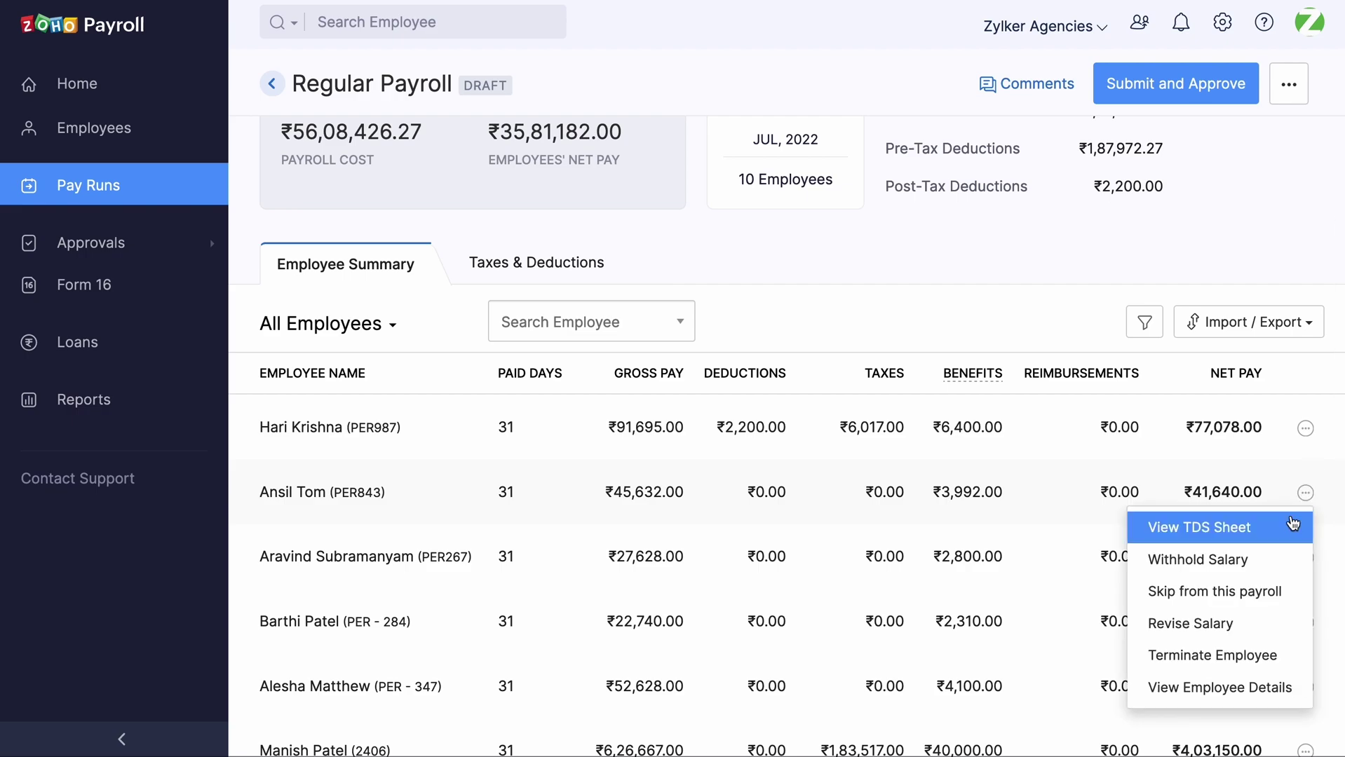
{"action": "left_click", "coordinate": [1281, 558]}
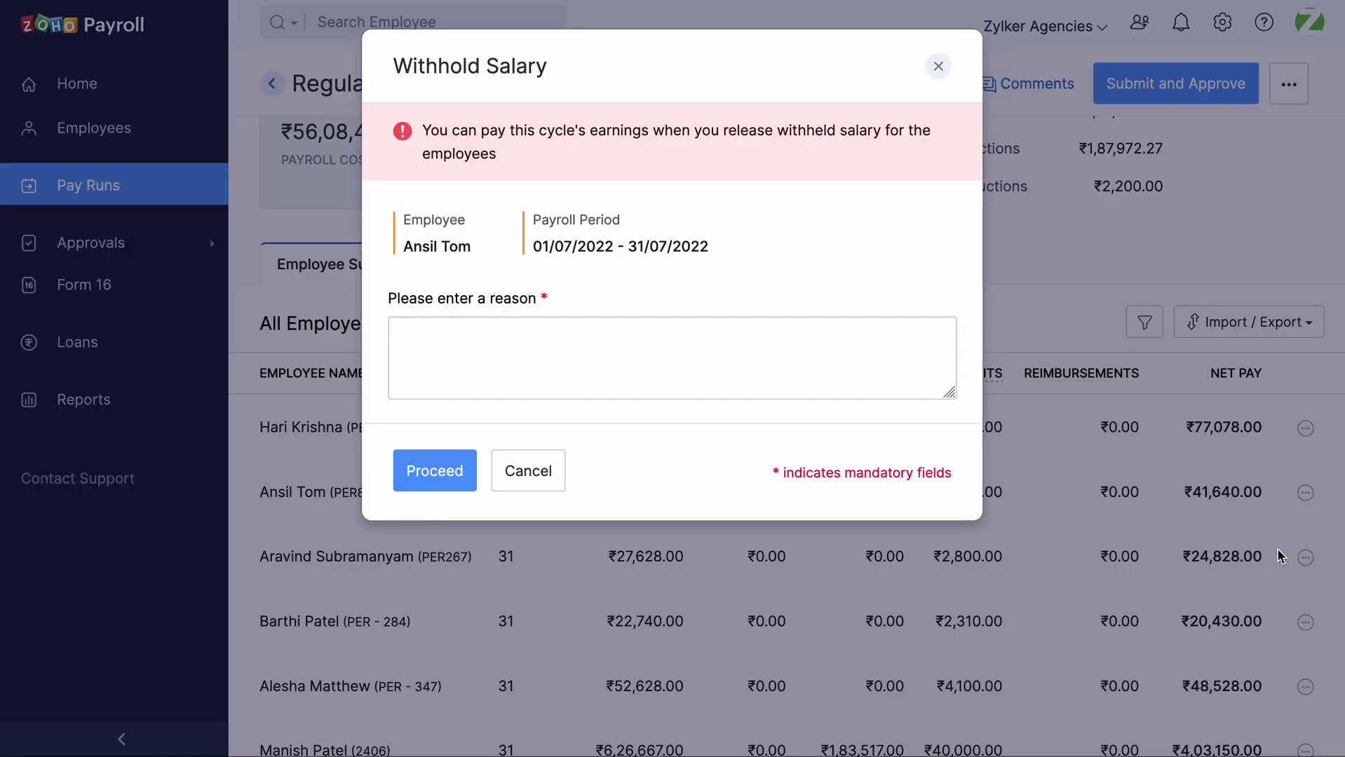
{"action": "left_click", "coordinate": [820, 376]}
{"action": "type", "text": "Employee absconding"}
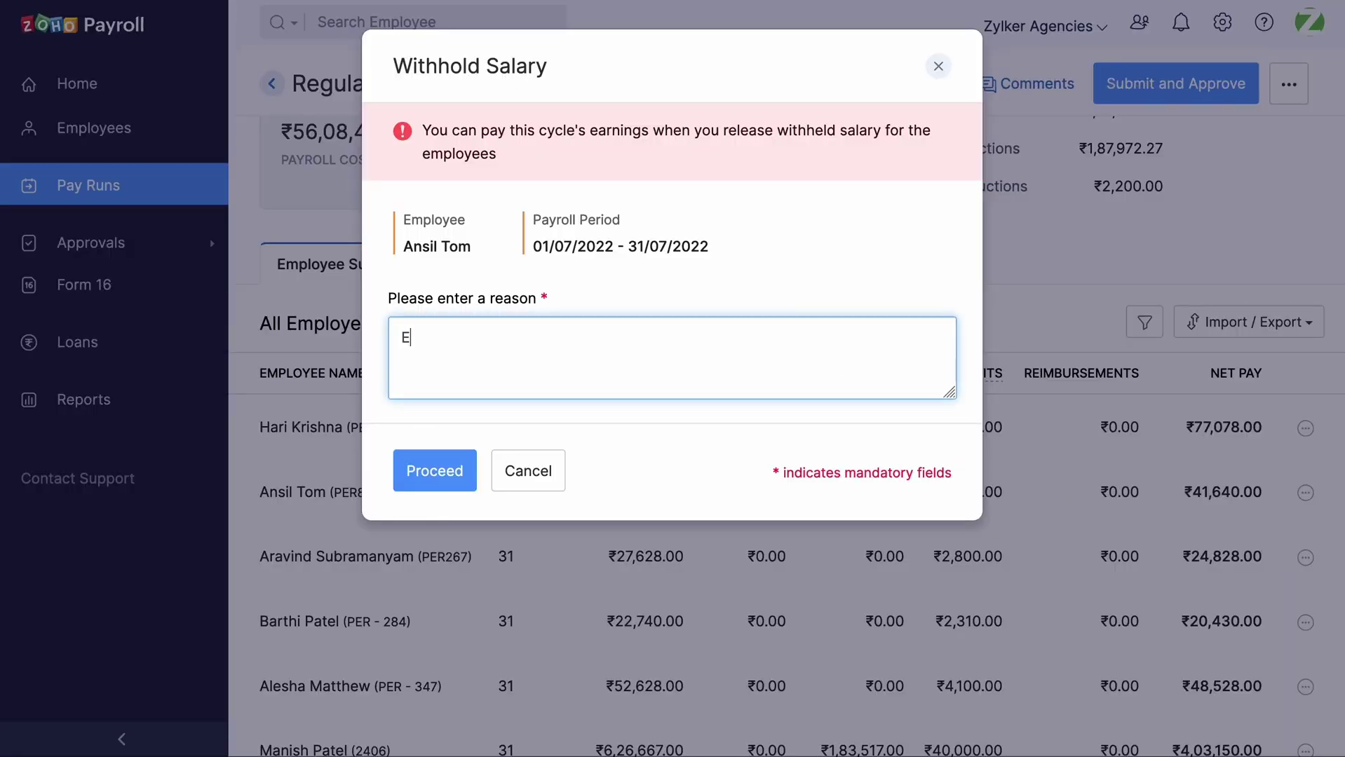
{"action": "left_click", "coordinate": [458, 480]}
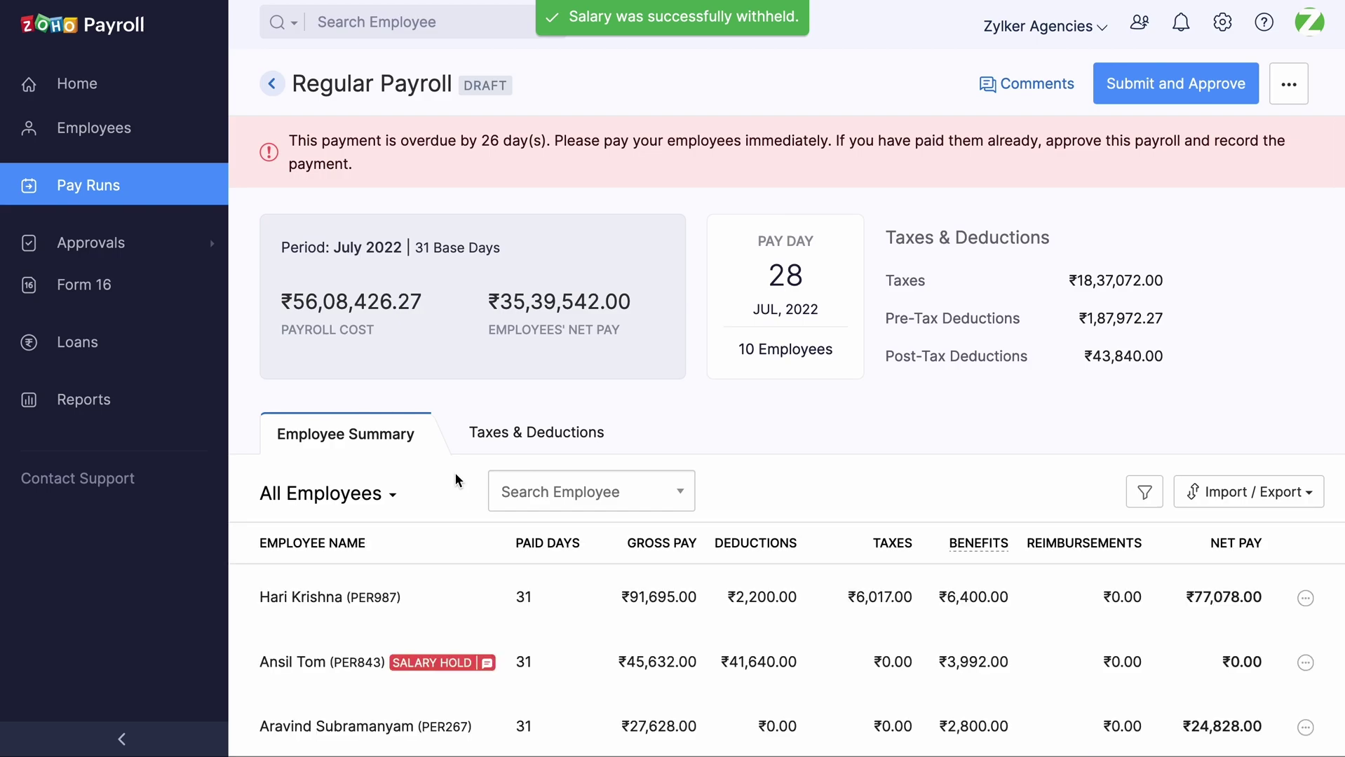
Step: Review the employee's Withheld Salary deduction, then return to the August 2022 pay run
{"action": "scroll", "coordinate": [455, 477], "scroll_direction": "down", "scroll_amount": 2}
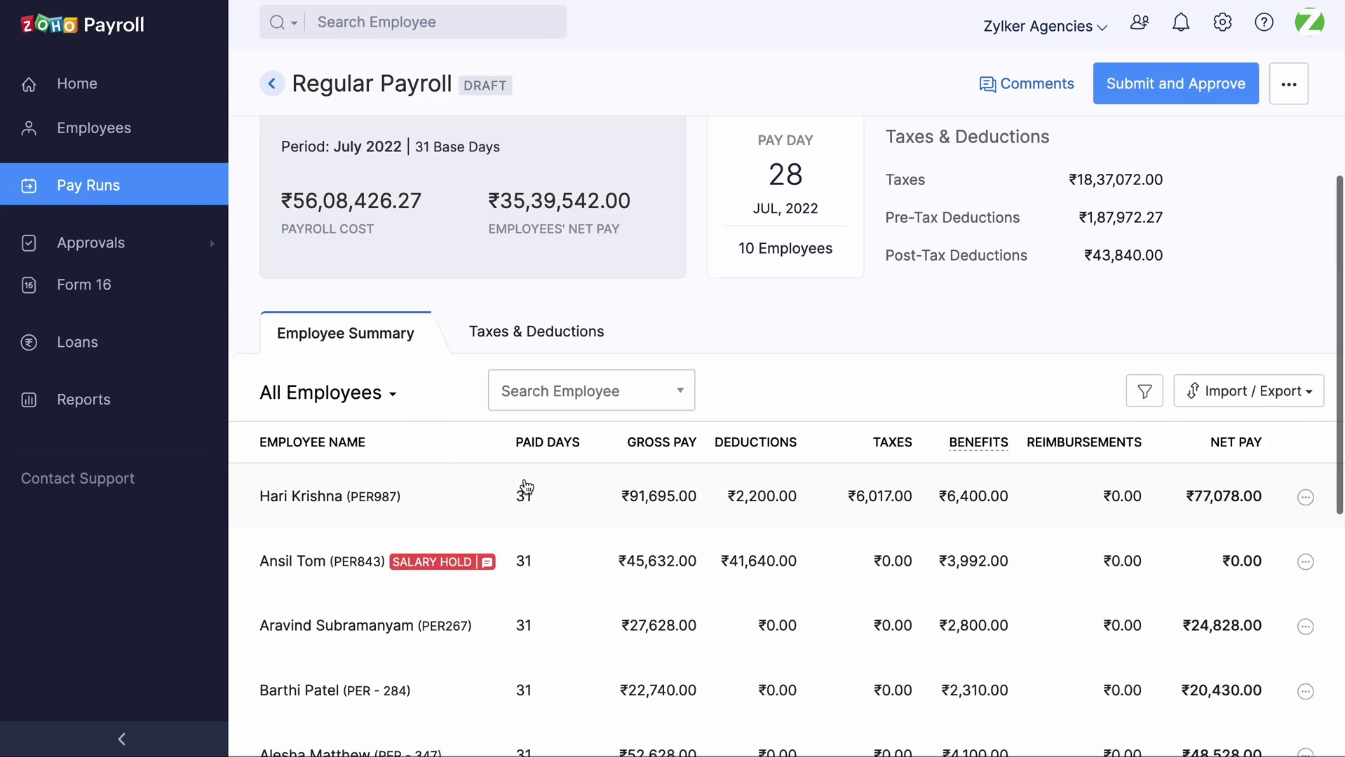
{"action": "left_click", "coordinate": [727, 568]}
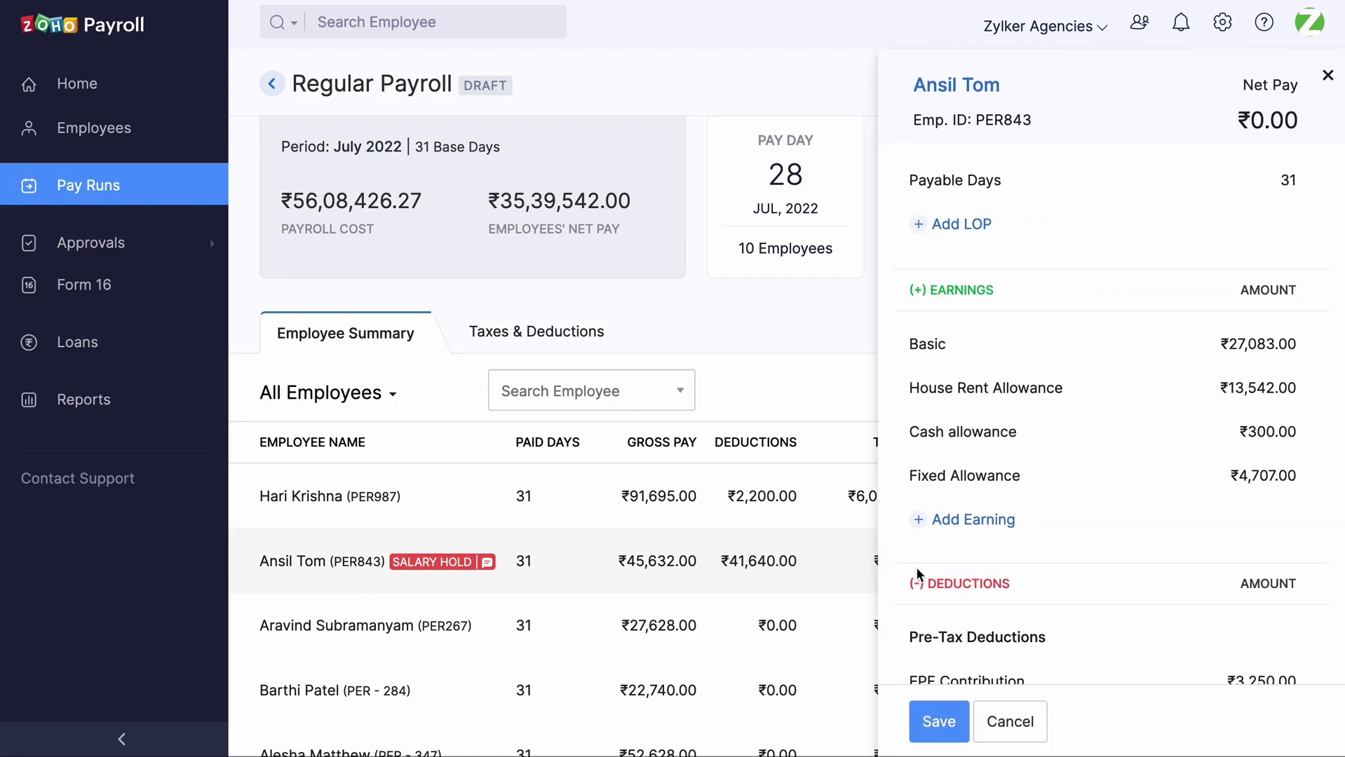
{"action": "scroll", "coordinate": [980, 582], "scroll_direction": "down", "scroll_amount": 3}
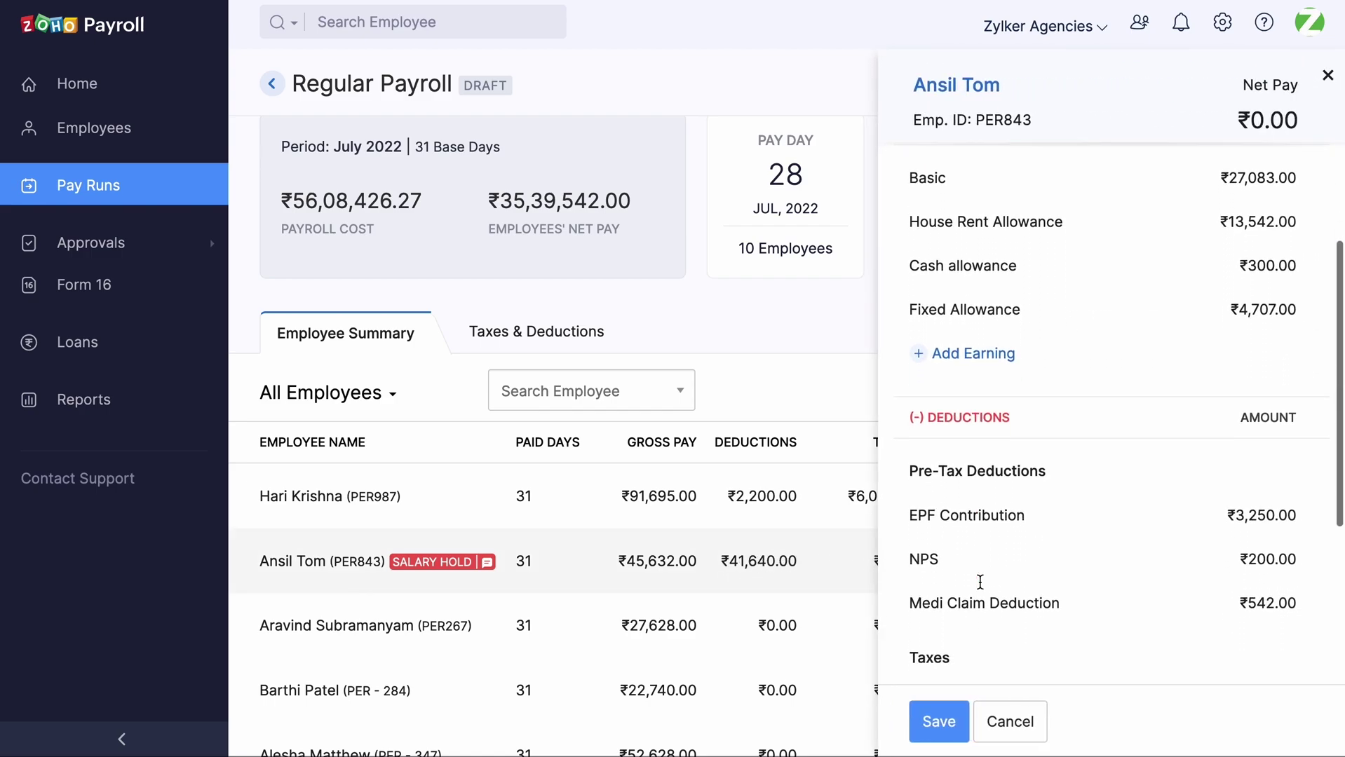
{"action": "scroll", "coordinate": [979, 582], "scroll_direction": "down", "scroll_amount": 3}
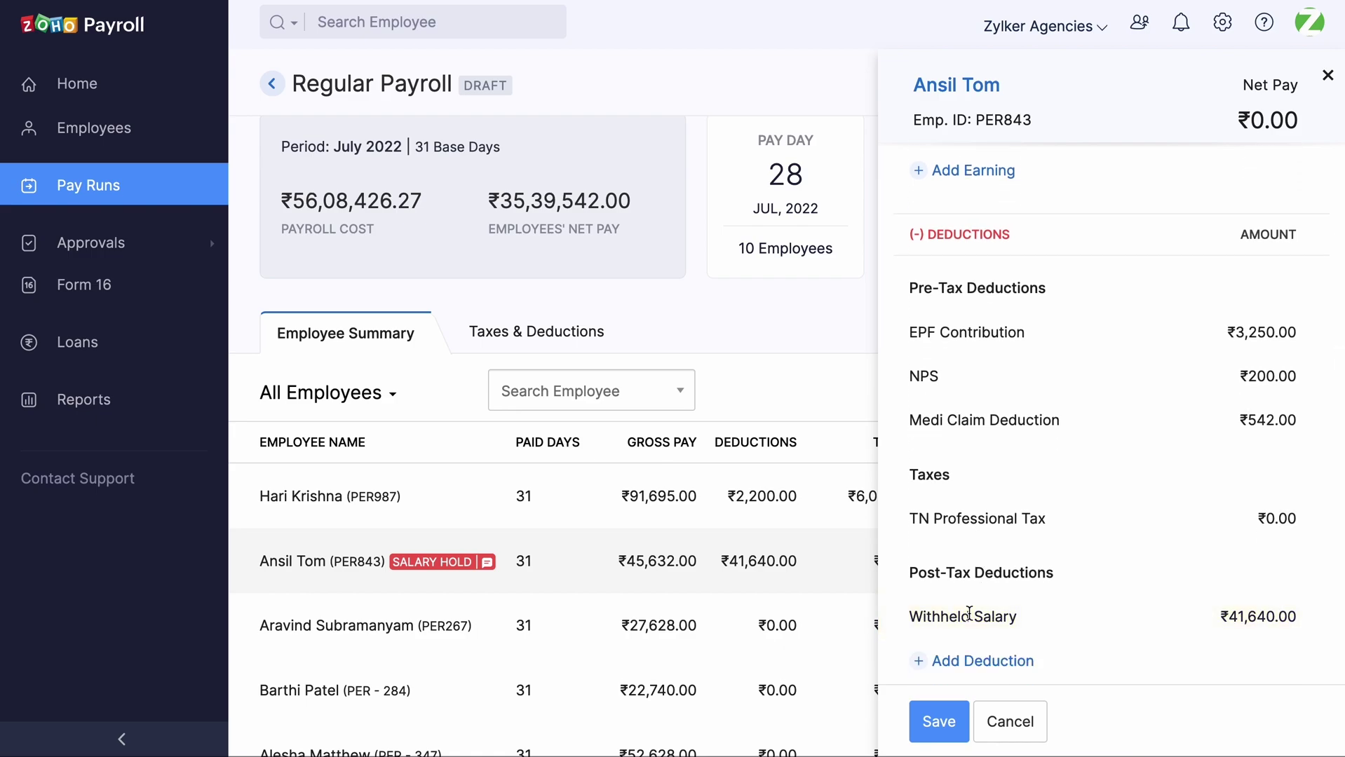
{"action": "scroll", "coordinate": [969, 614], "scroll_direction": "down", "scroll_amount": 2}
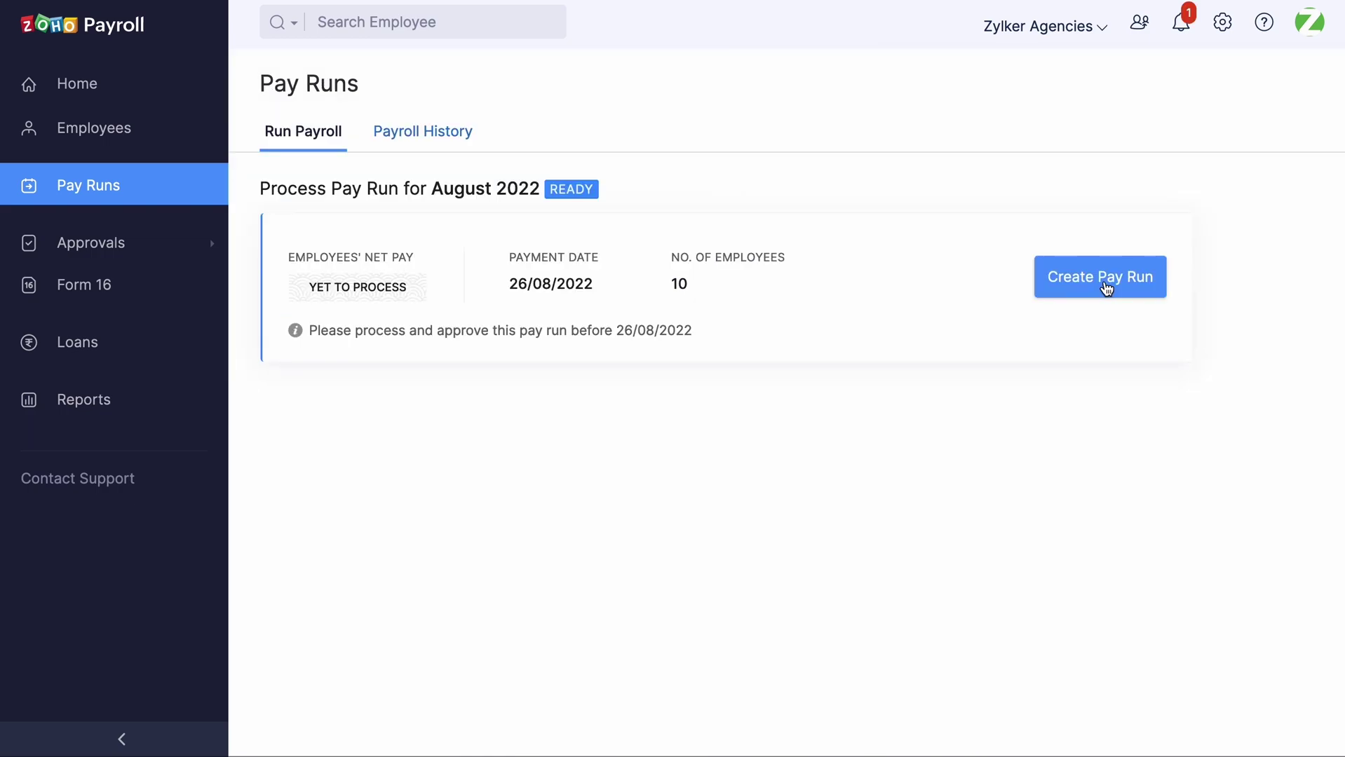
Step: Create the August 2022 draft Regular Payroll and bring up the employee's row actions
{"action": "left_click", "coordinate": [1107, 287]}
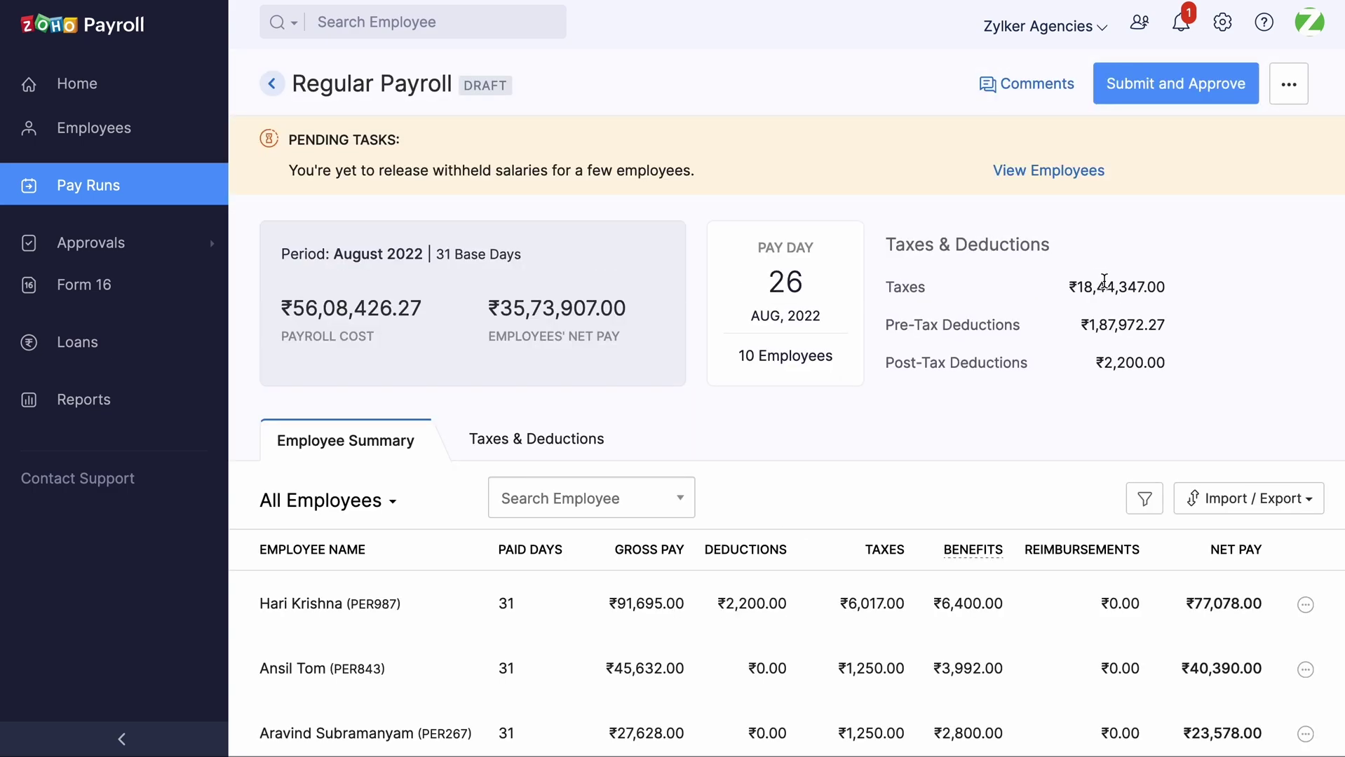
{"action": "scroll", "coordinate": [1103, 280], "scroll_direction": "down", "scroll_amount": 3}
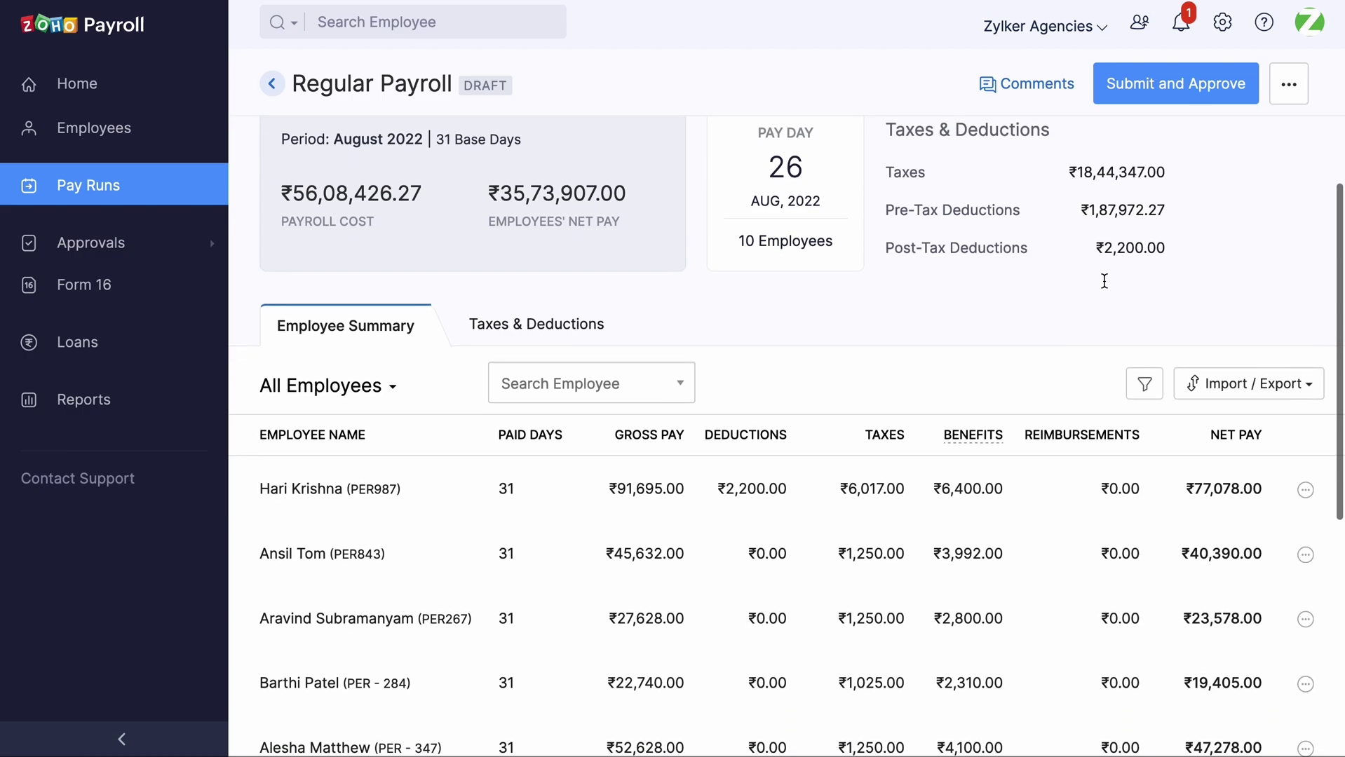
{"action": "left_click", "coordinate": [1306, 556]}
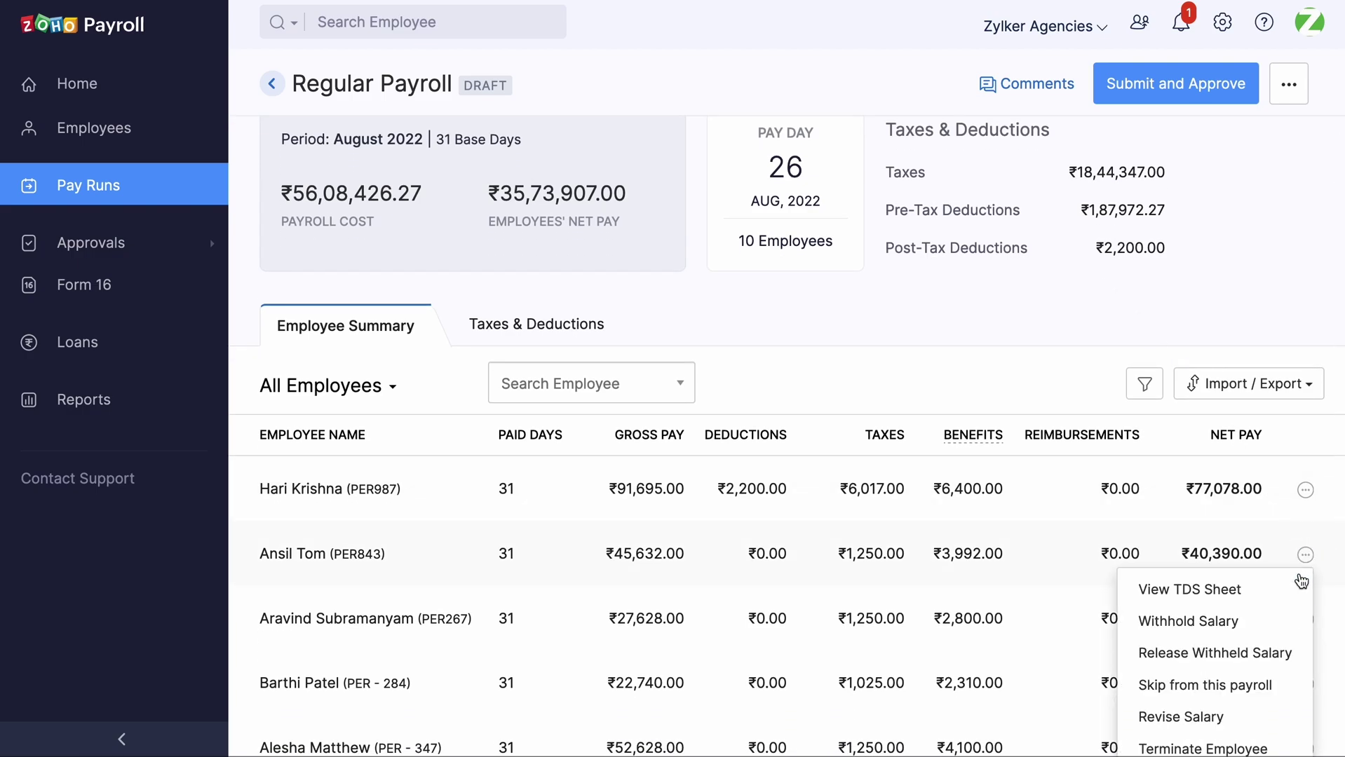
Step: Release the employee's withheld Jul 2022 salary into the August pay run
{"action": "left_click", "coordinate": [1285, 656]}
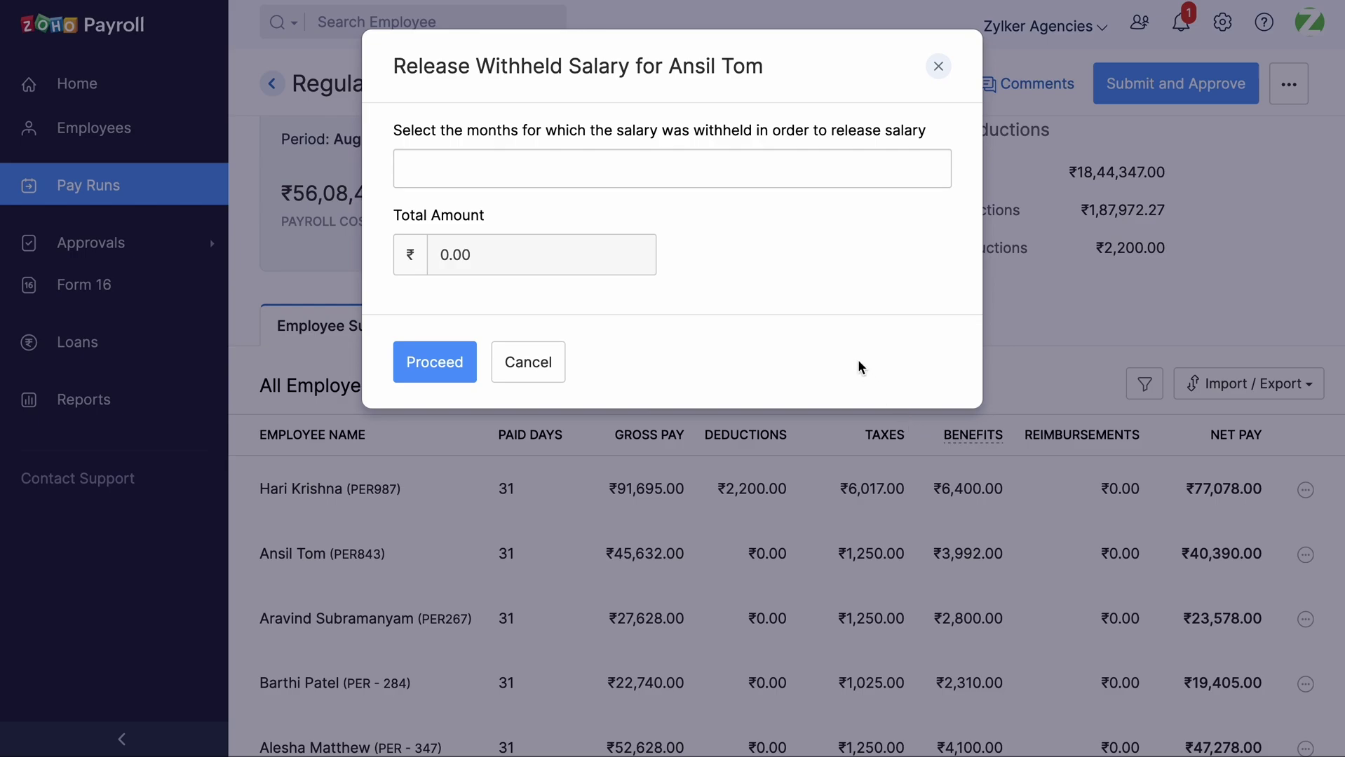
{"action": "left_click", "coordinate": [680, 186]}
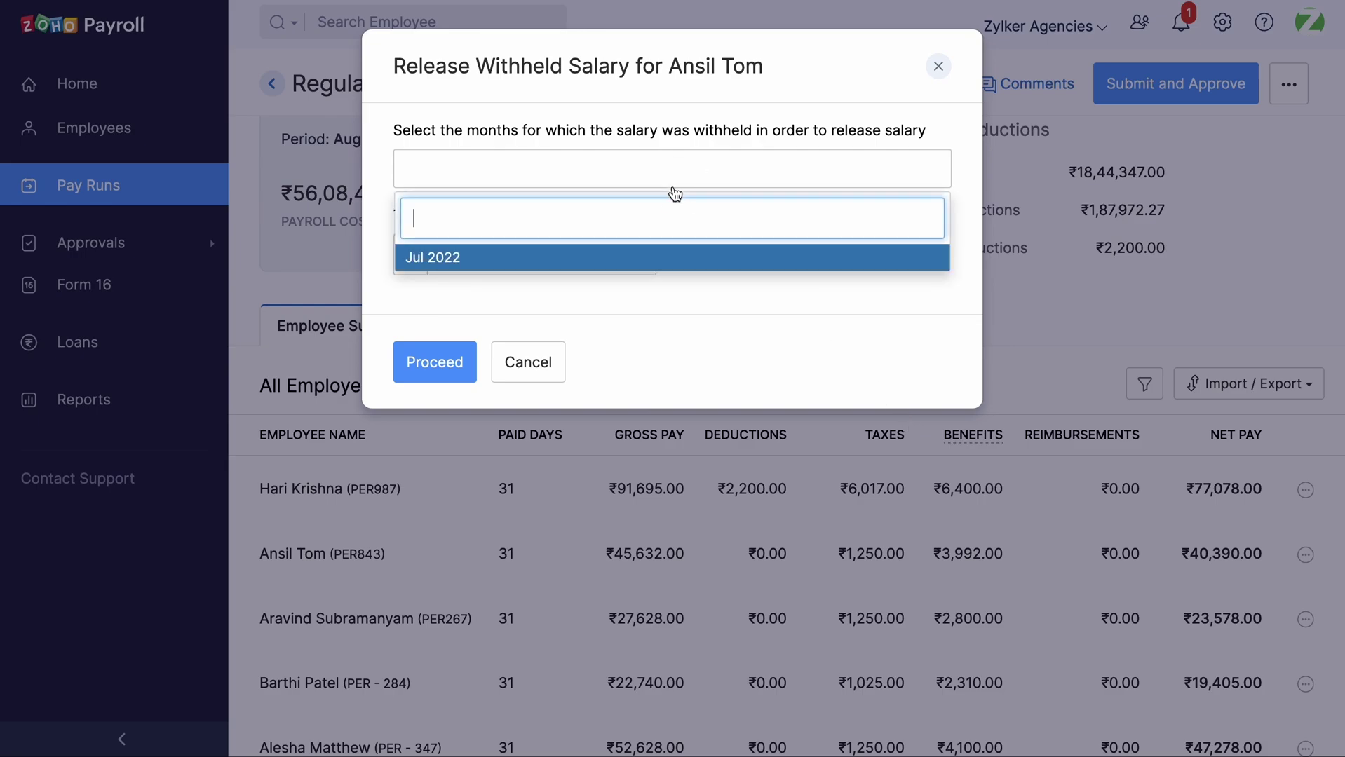
{"action": "left_click", "coordinate": [650, 256]}
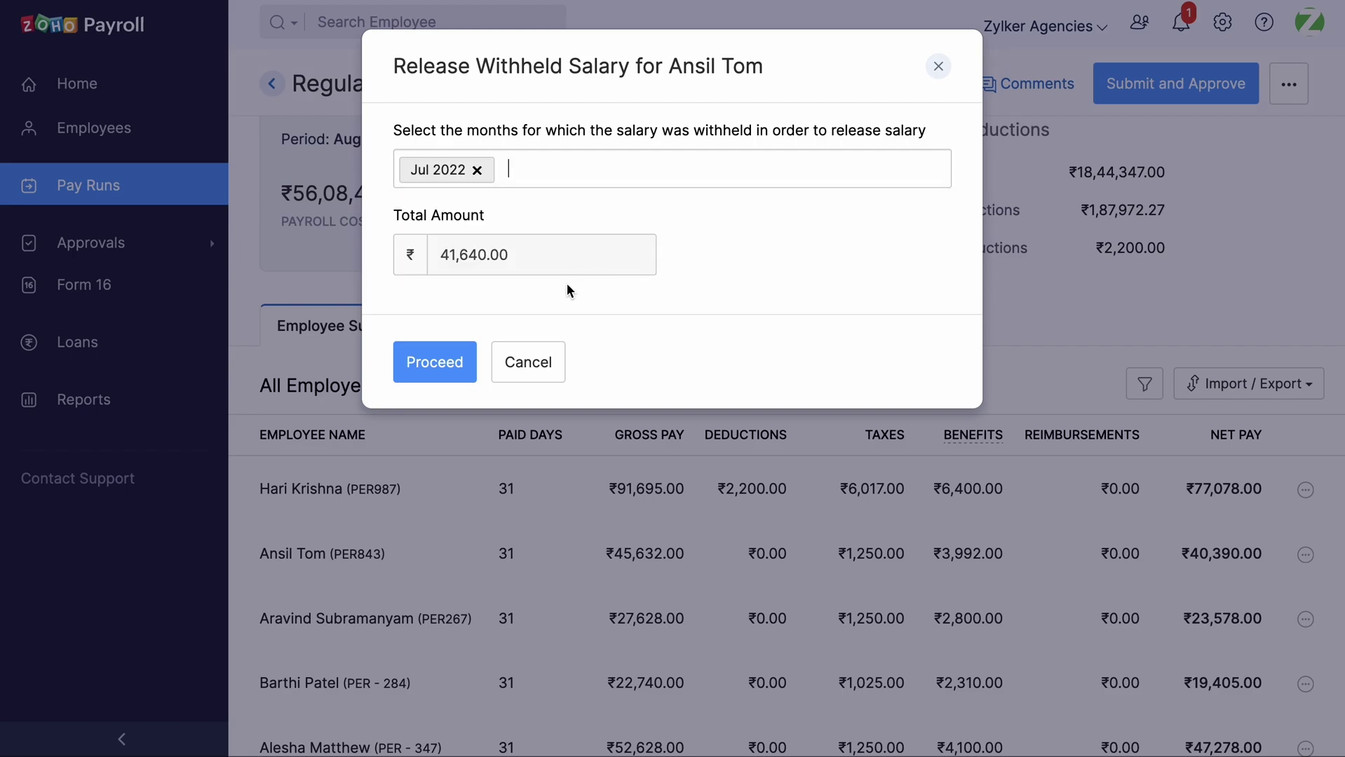
{"action": "left_click", "coordinate": [453, 364]}
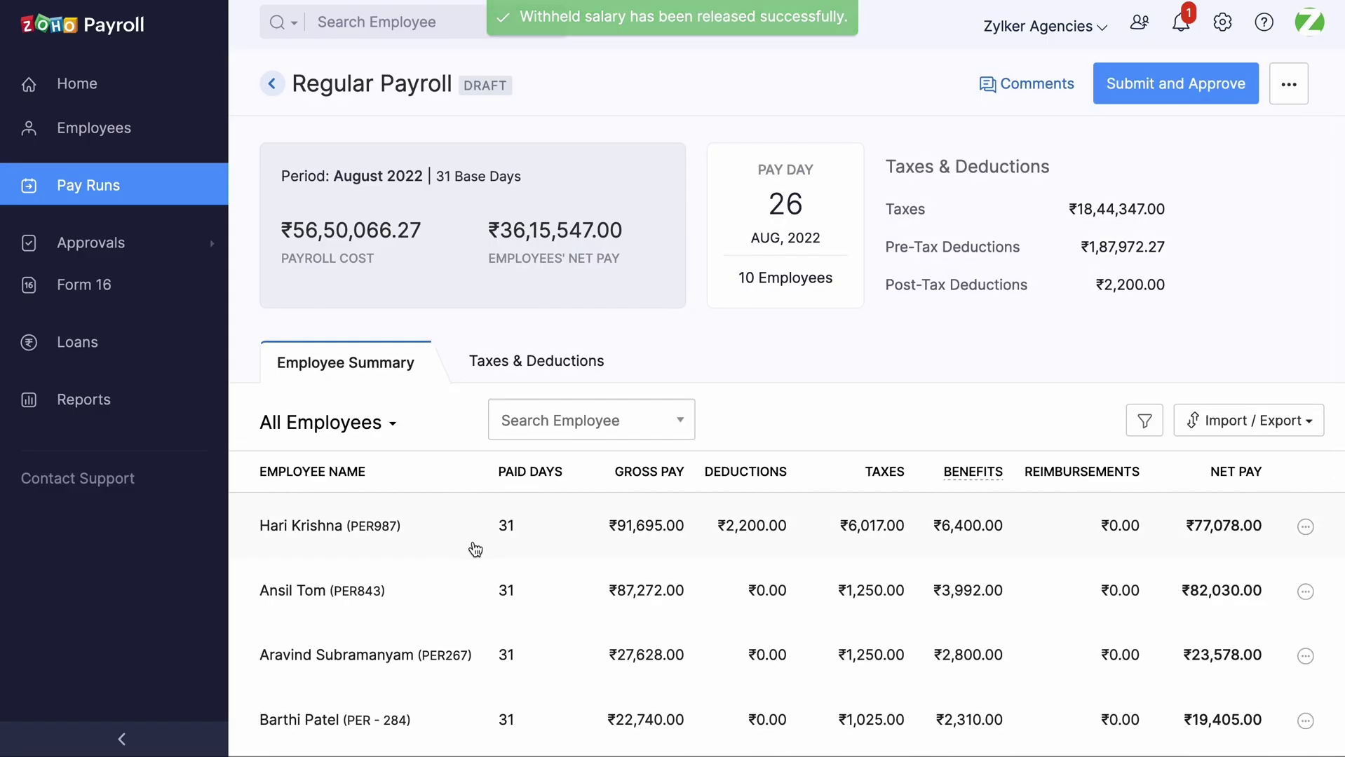
Step: Release the ₹41,640.00 July 2022 withheld salary in the termination pay run
{"action": "left_click", "coordinate": [484, 599]}
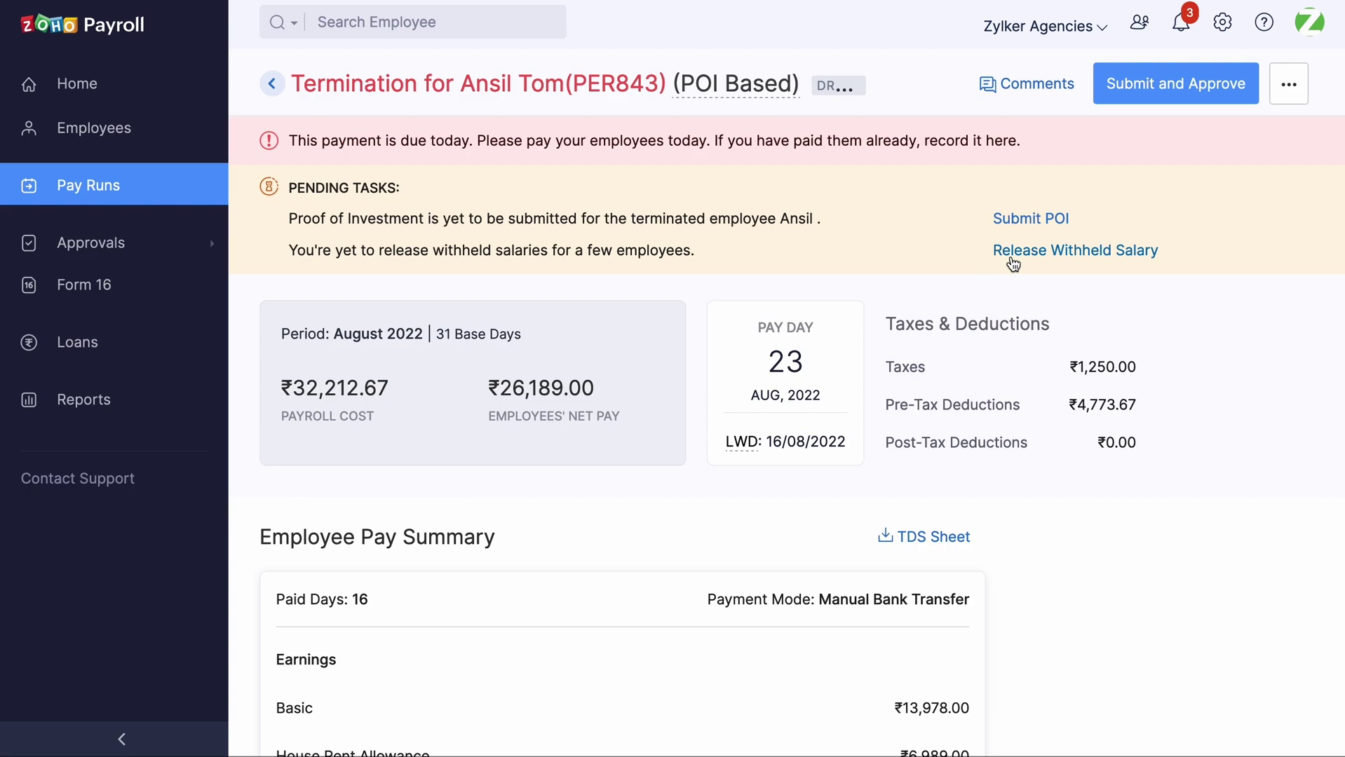
{"action": "left_click", "coordinate": [1014, 263]}
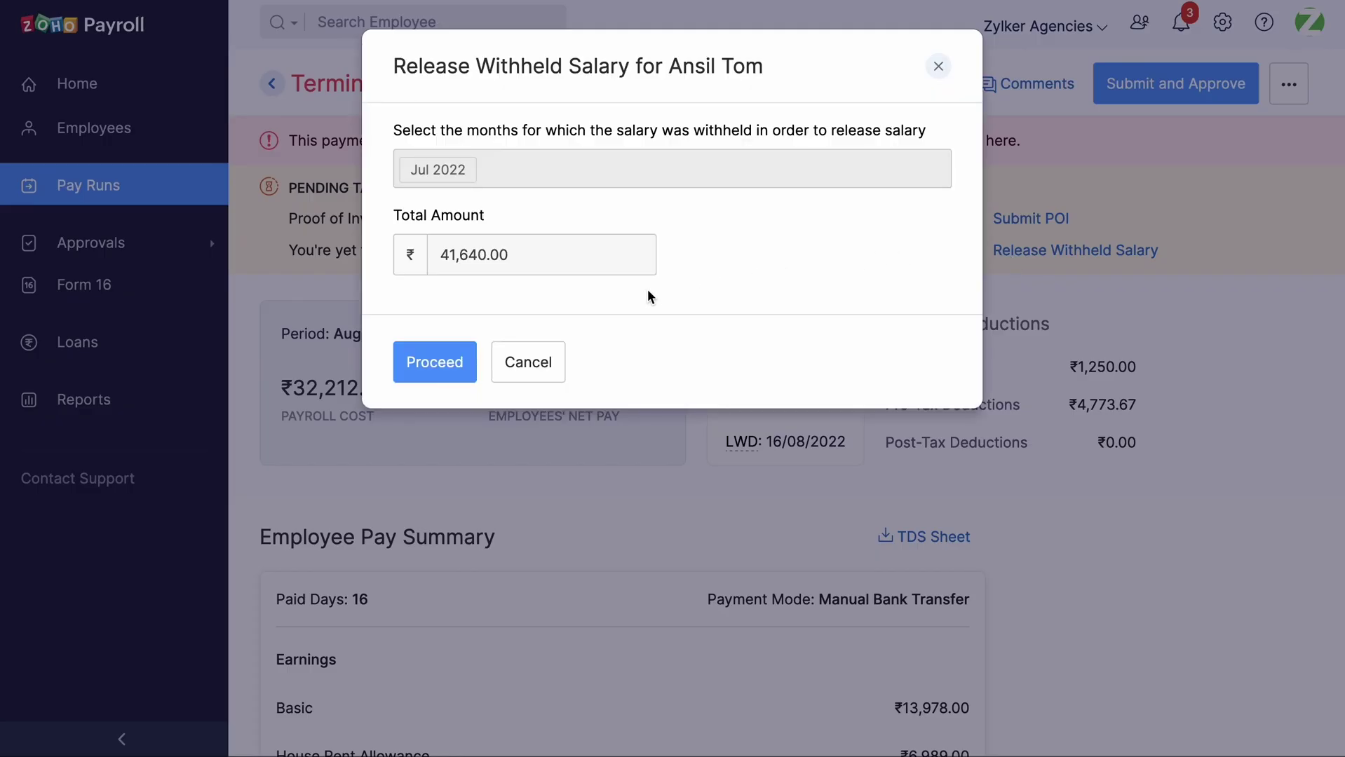
{"action": "left_click", "coordinate": [459, 363]}
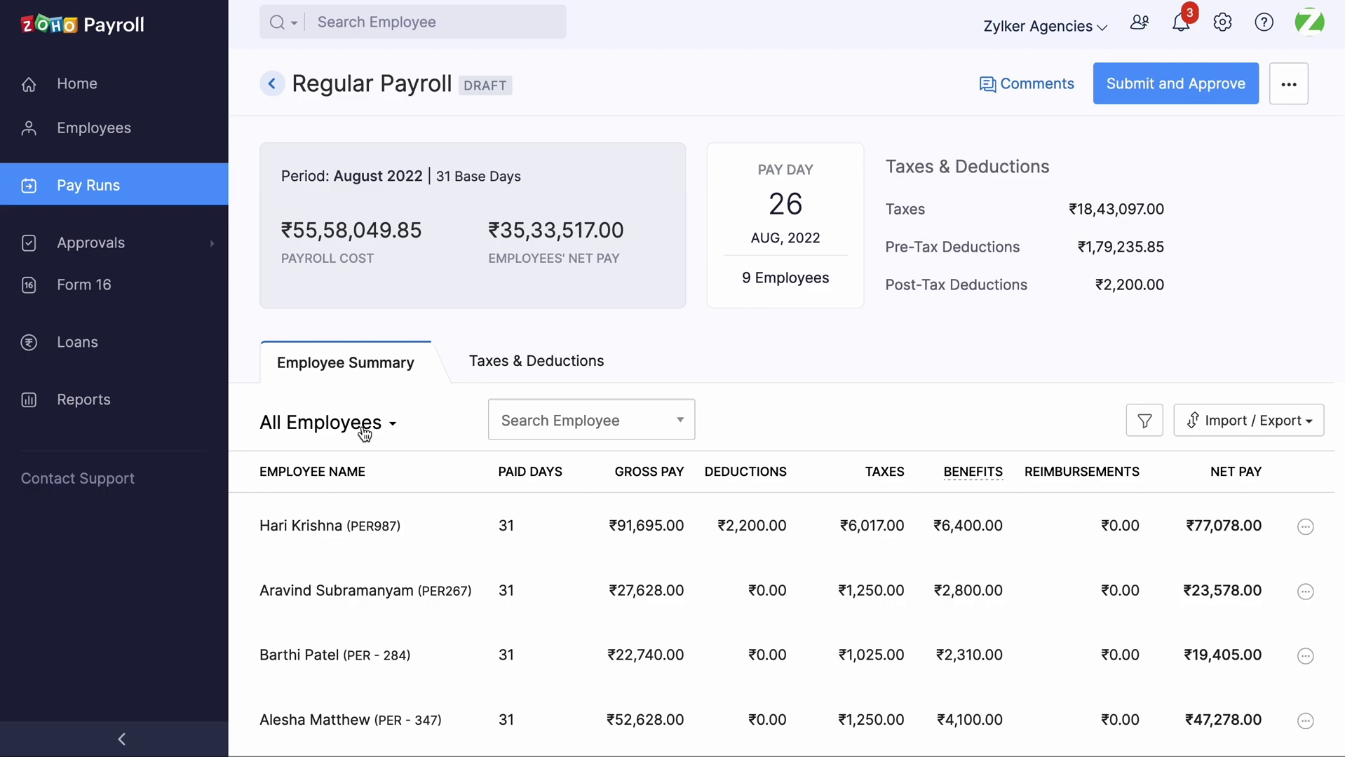
Step: Check the All Employees filter options, then go to the Reports page
{"action": "left_click", "coordinate": [364, 426]}
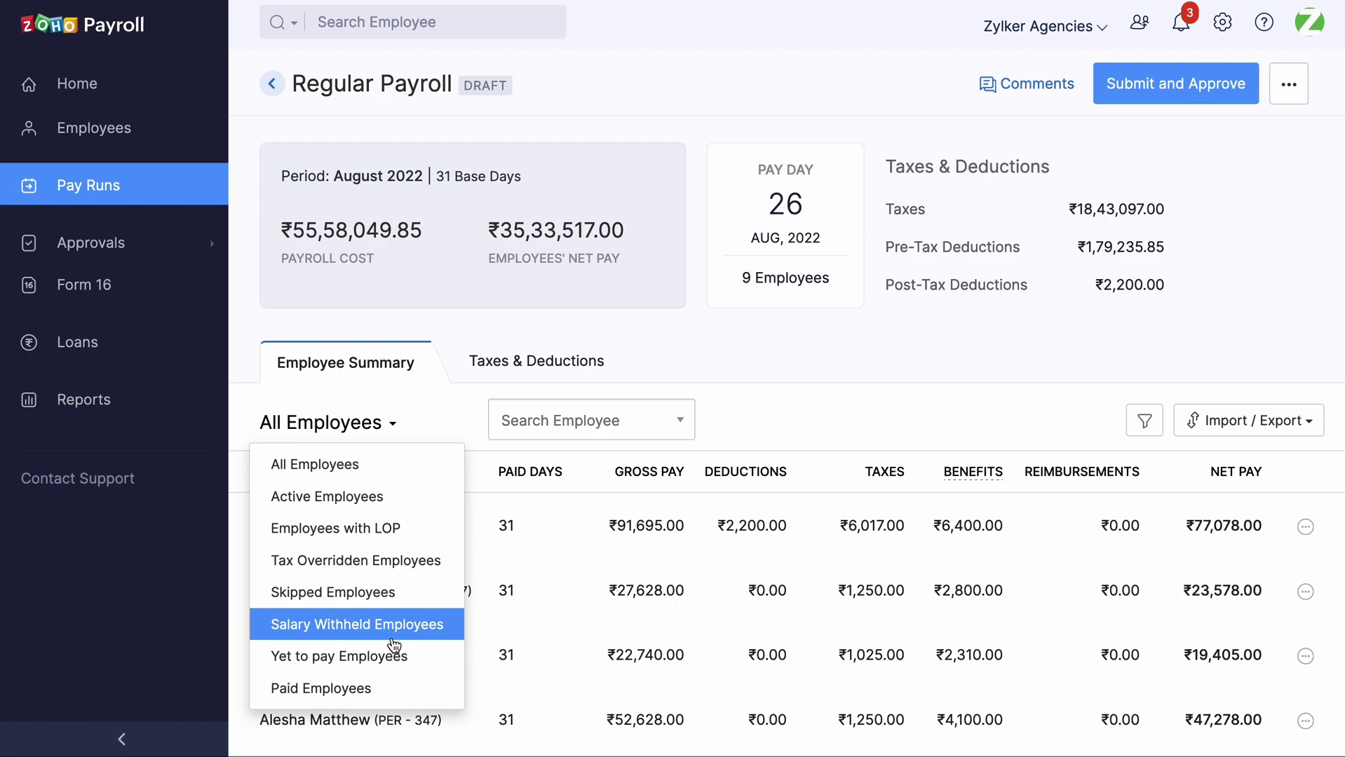
{"action": "left_click", "coordinate": [128, 409]}
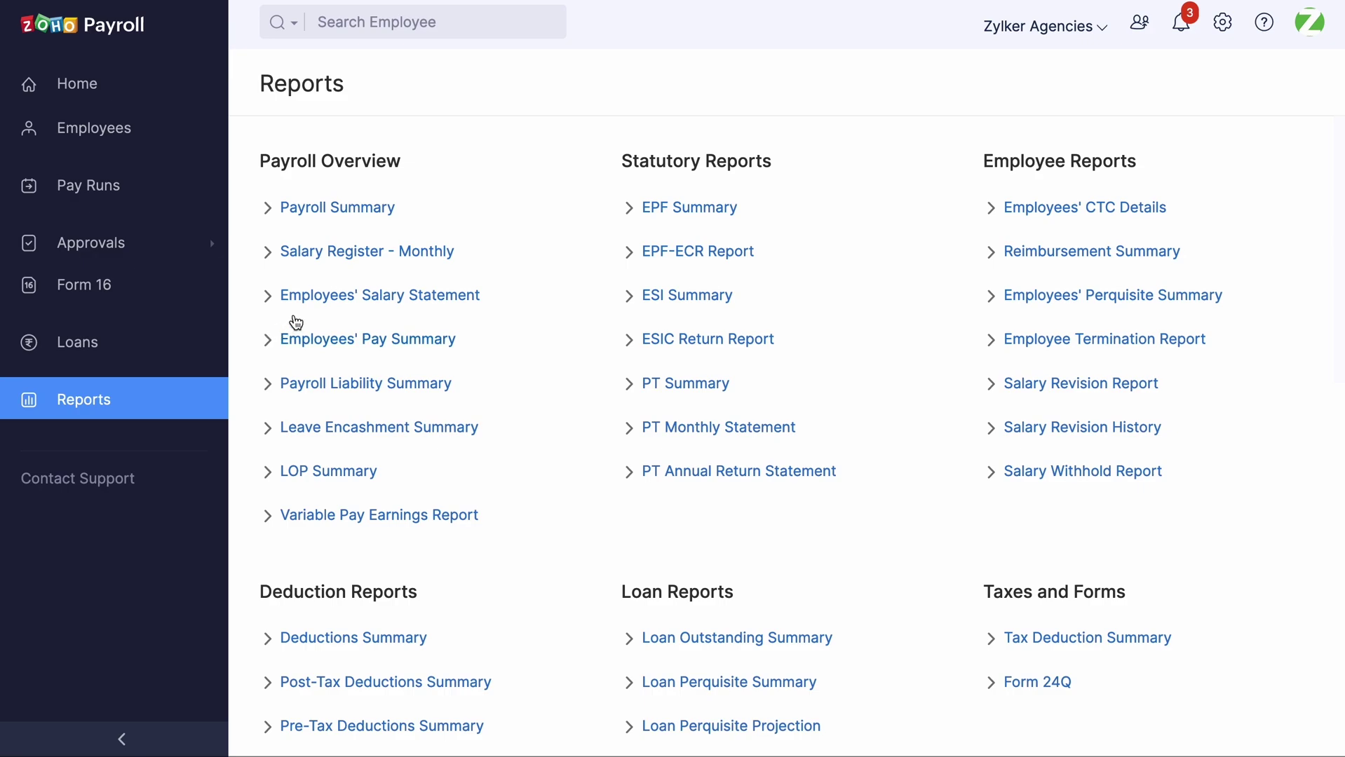
{"action": "left_click", "coordinate": [363, 261]}
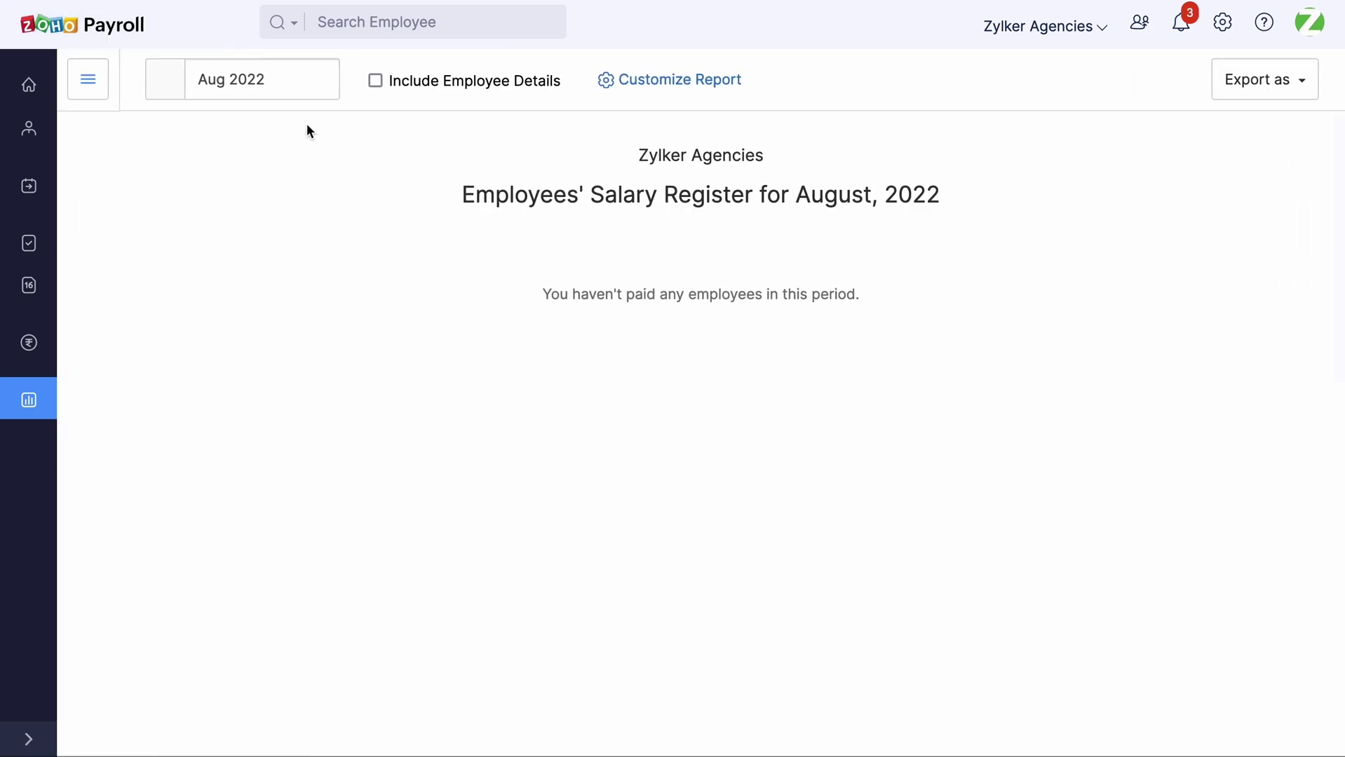
{"action": "left_click", "coordinate": [299, 87]}
{"action": "left_click", "coordinate": [330, 242]}
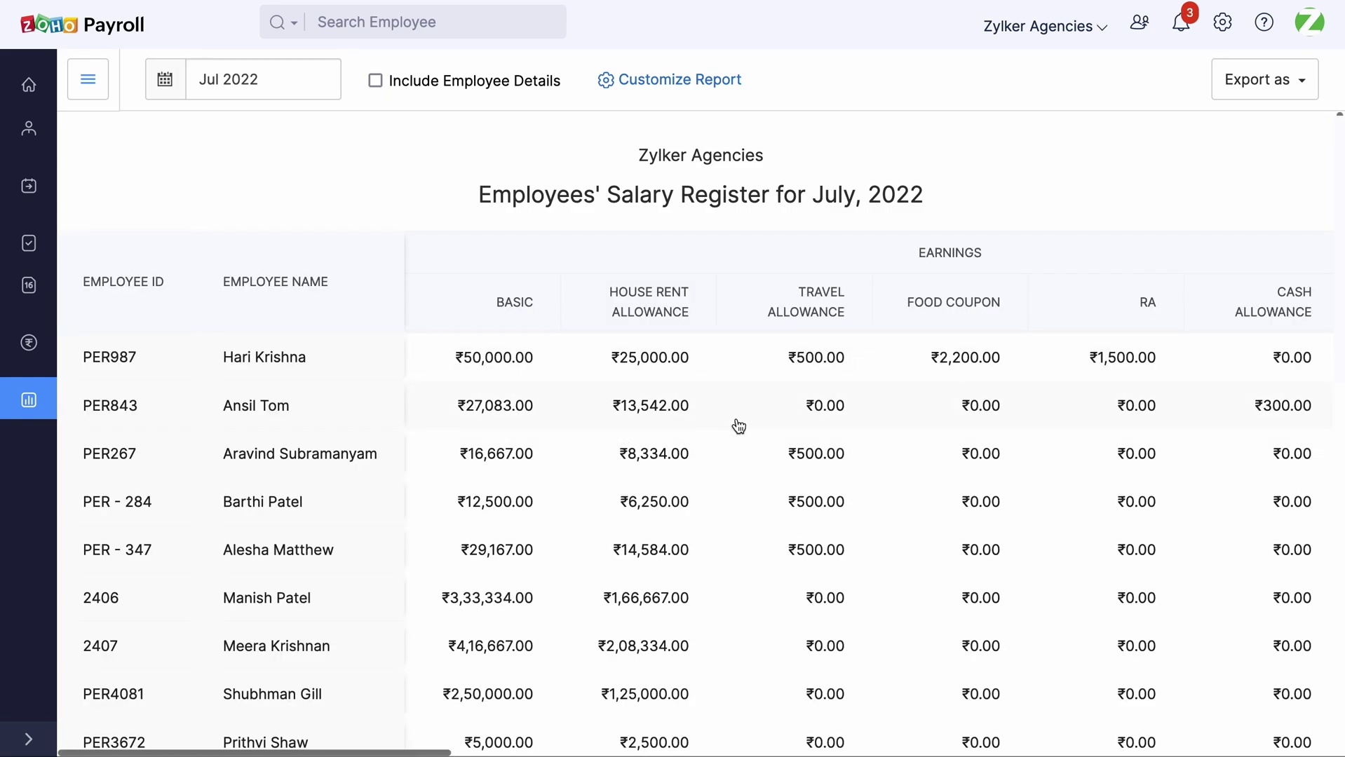
{"action": "scroll", "coordinate": [737, 425], "scroll_direction": "right", "scroll_amount": 10}
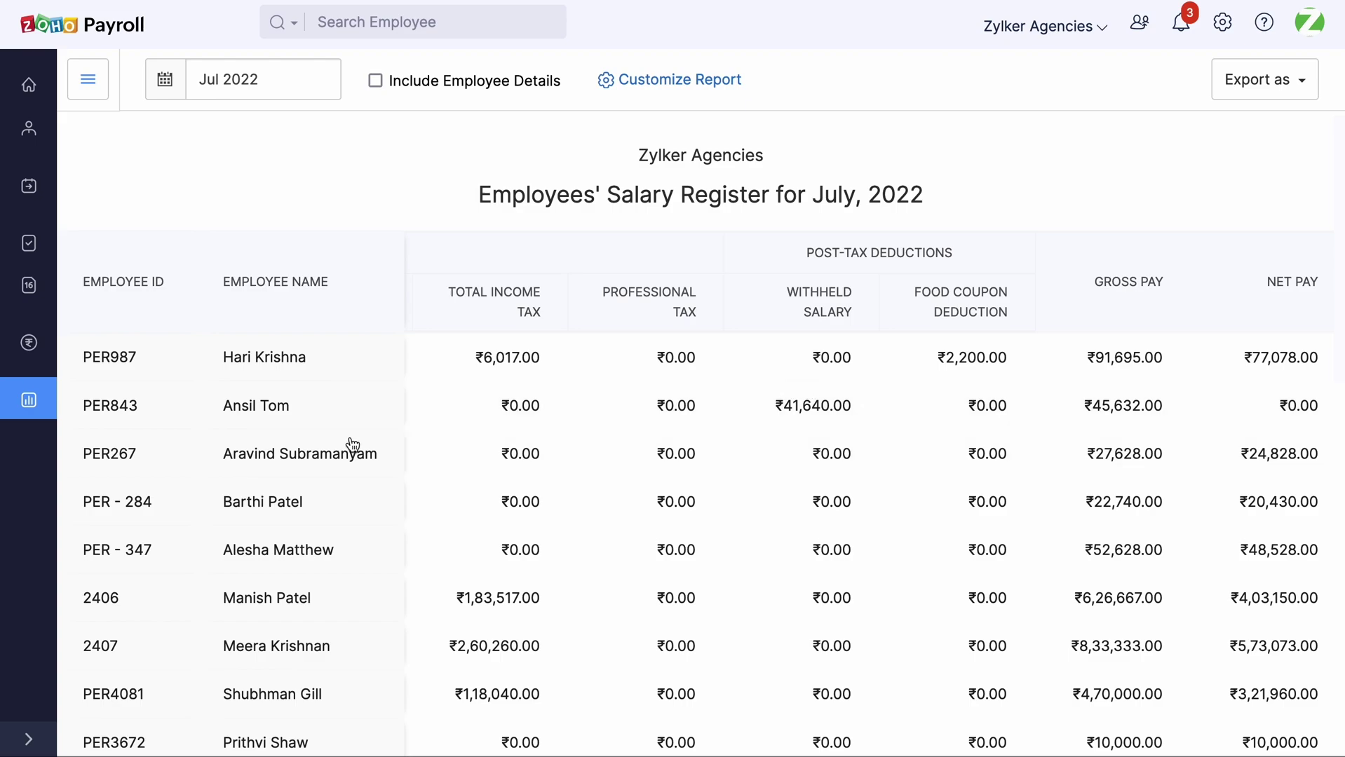
{"action": "left_click", "coordinate": [21, 404]}
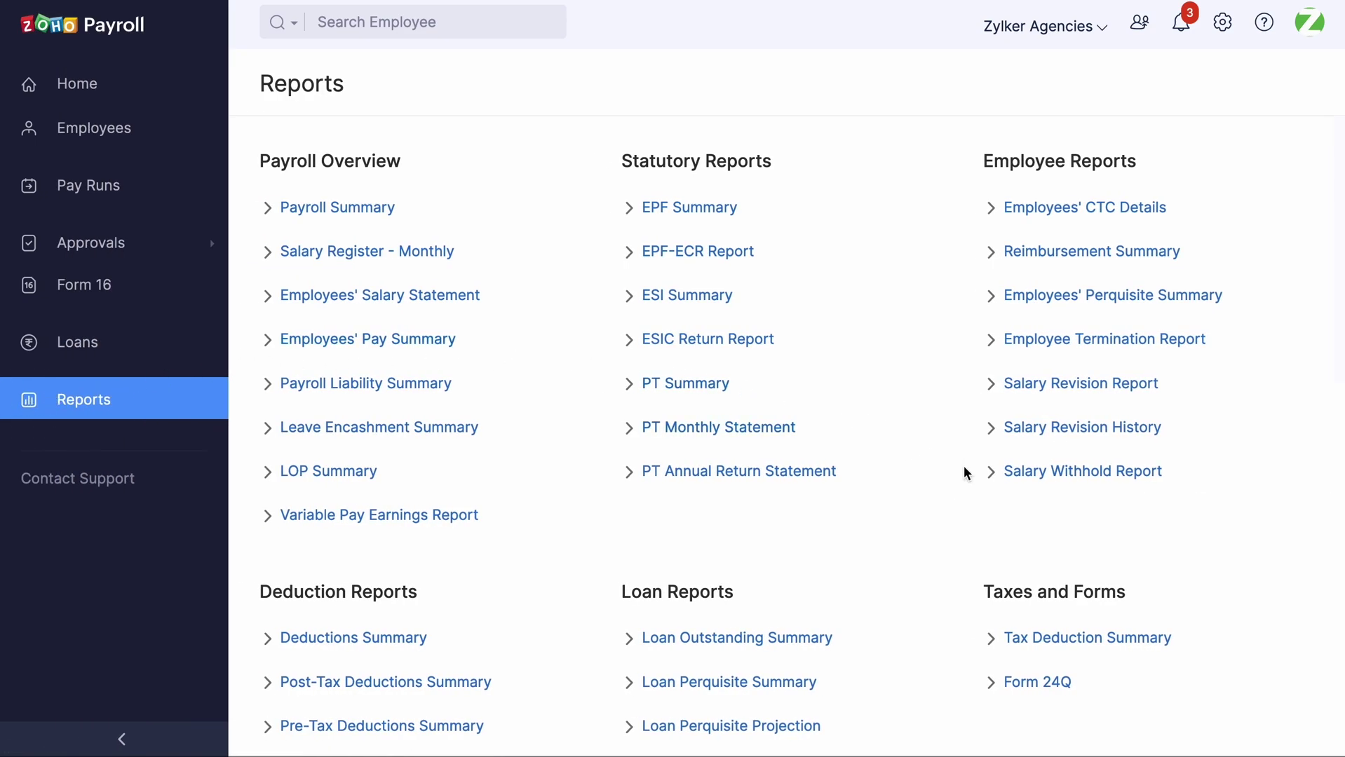
Step: Open the Salary Withhold Report under Employee Reports
{"action": "left_click", "coordinate": [1042, 474]}
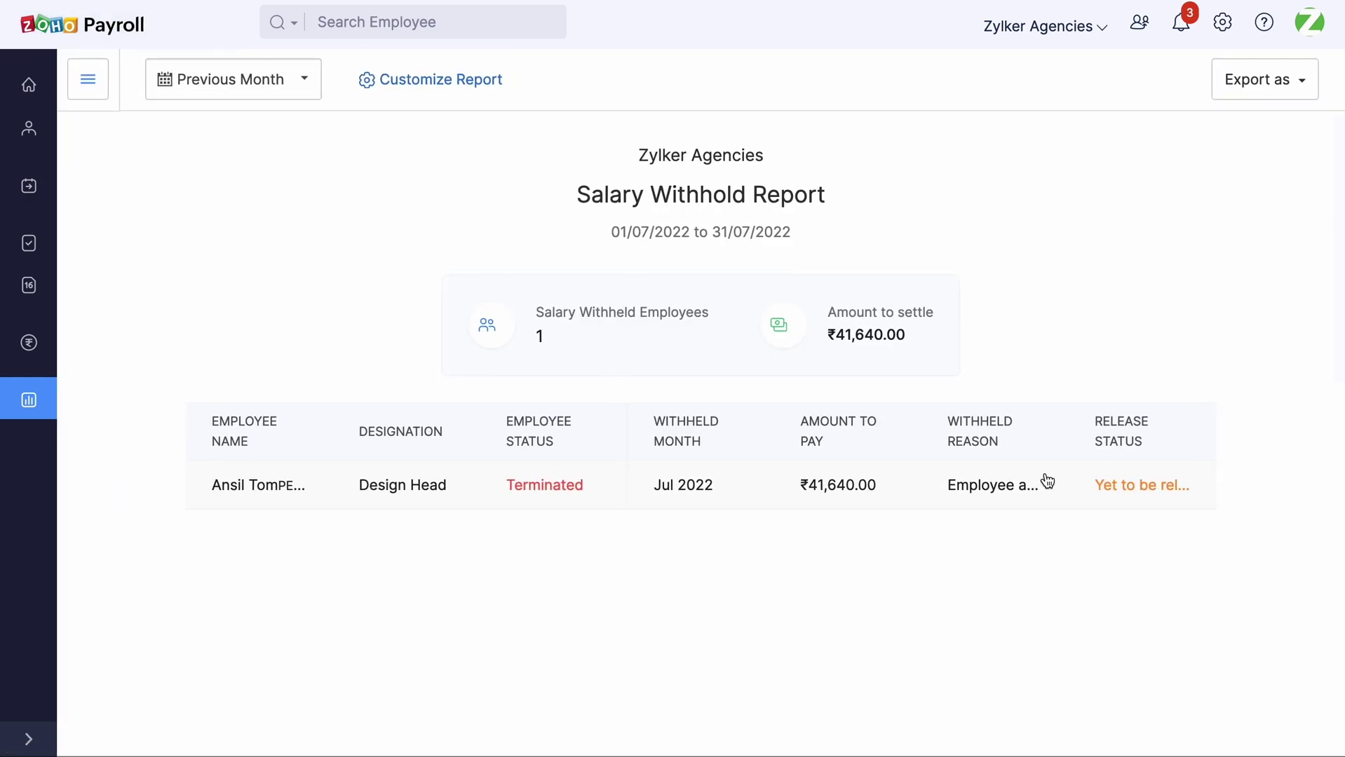